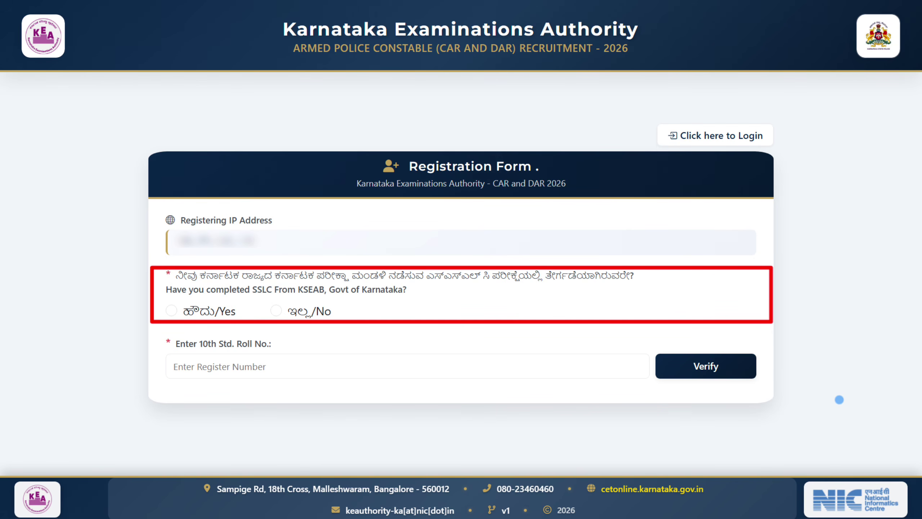
Step: Answer Yes to having completed SSLC from KSEAB
click(172, 311)
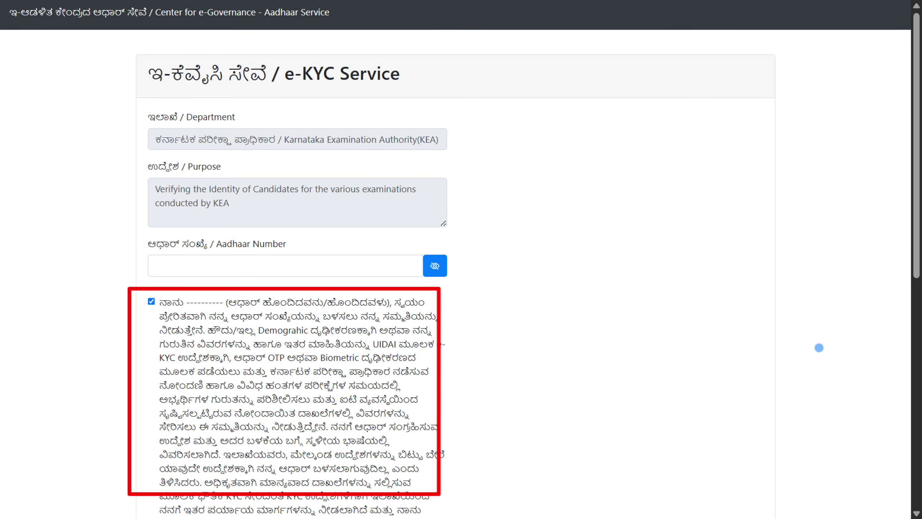
Step: Request an OTP for Aadhaar authentication
scroll(804, 480, down, 10)
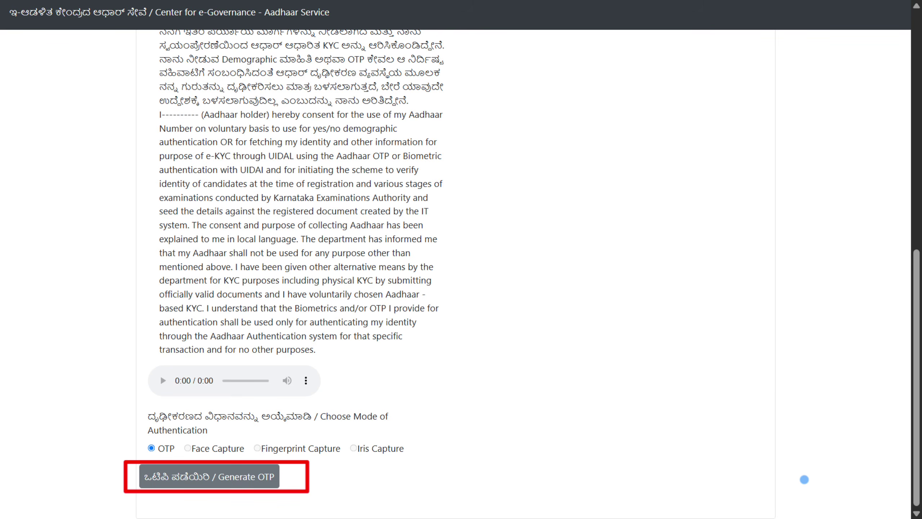
click(209, 476)
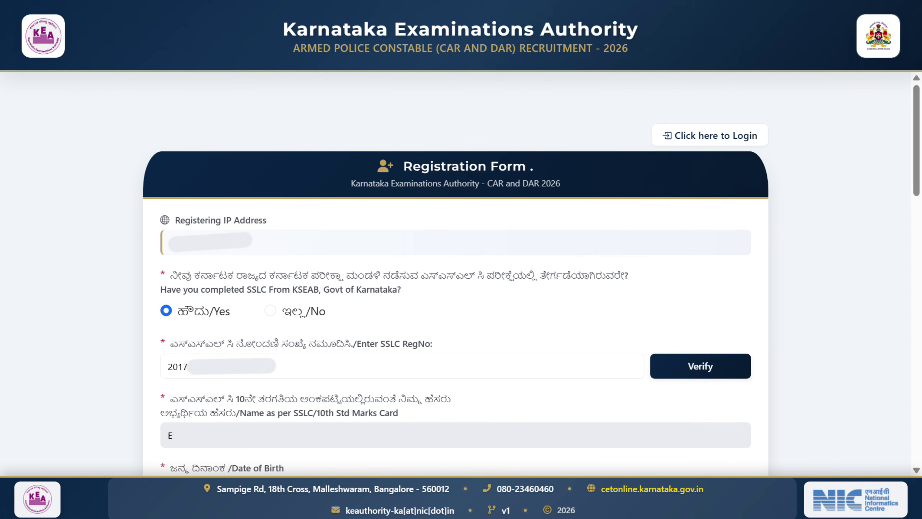
Step: Expand the 'What is your Qualification' choices on the registration form
scroll(456, 276, down, 5)
scroll(64, 377, down, 10)
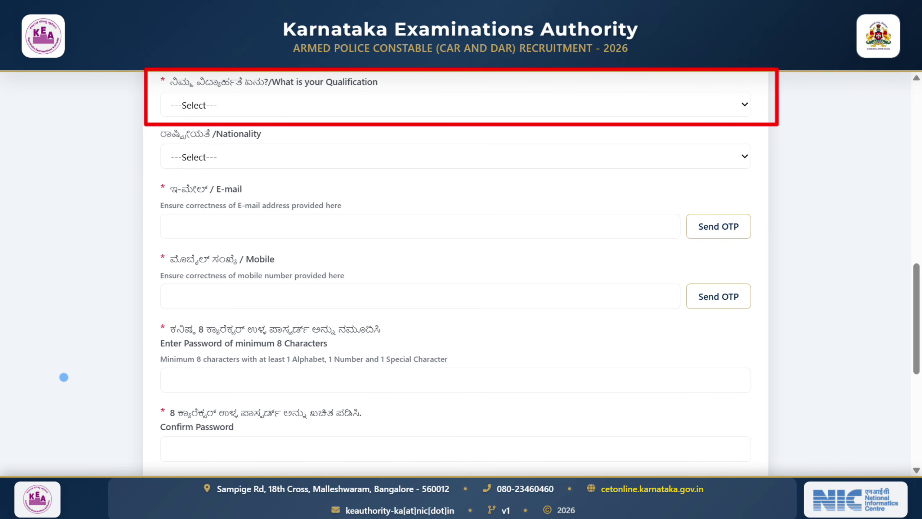
click(456, 104)
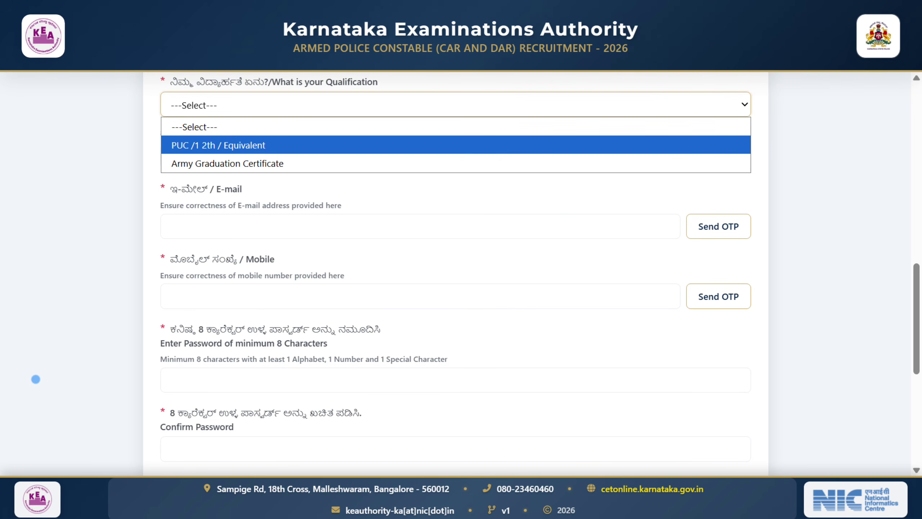
Step: Choose PUC /1 2th / Equivalent as the qualification
key(Return)
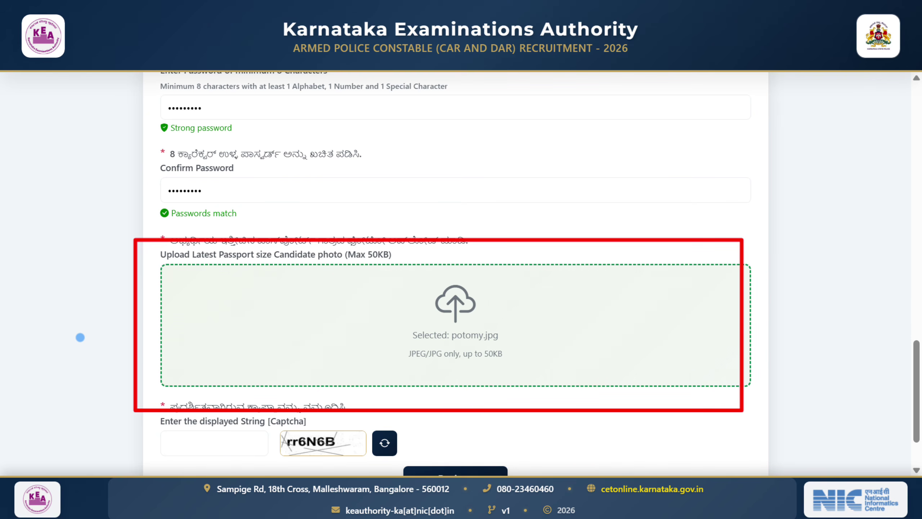
Step: Fill in the captcha rr6N6B to complete registration
scroll(80, 337, down, 2)
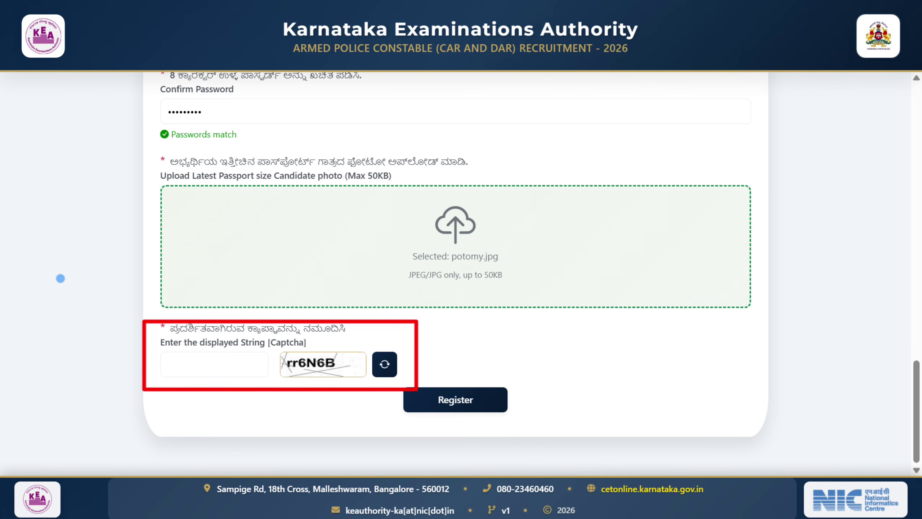
text(rr6N6B)
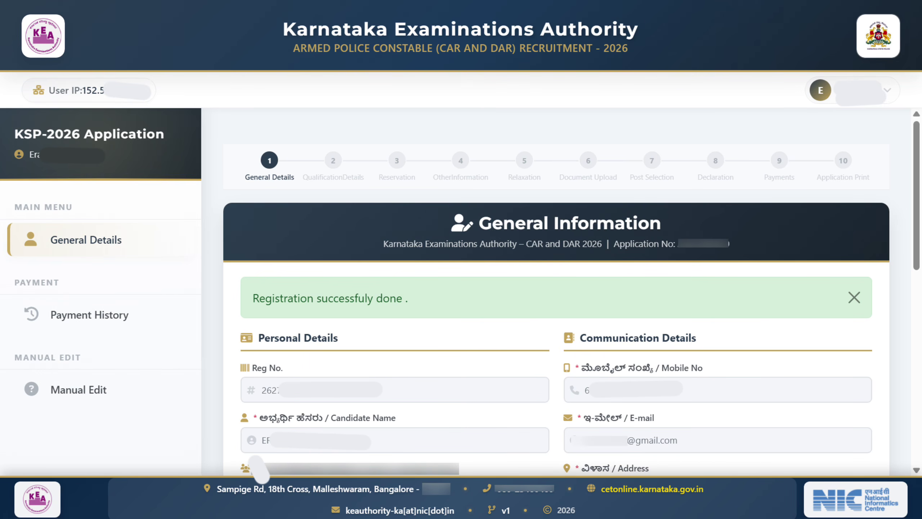
Step: Set religion Hindu, mother tongue Kannada, marital status Unmarried, and save general details
scroll(555, 291, down, 5)
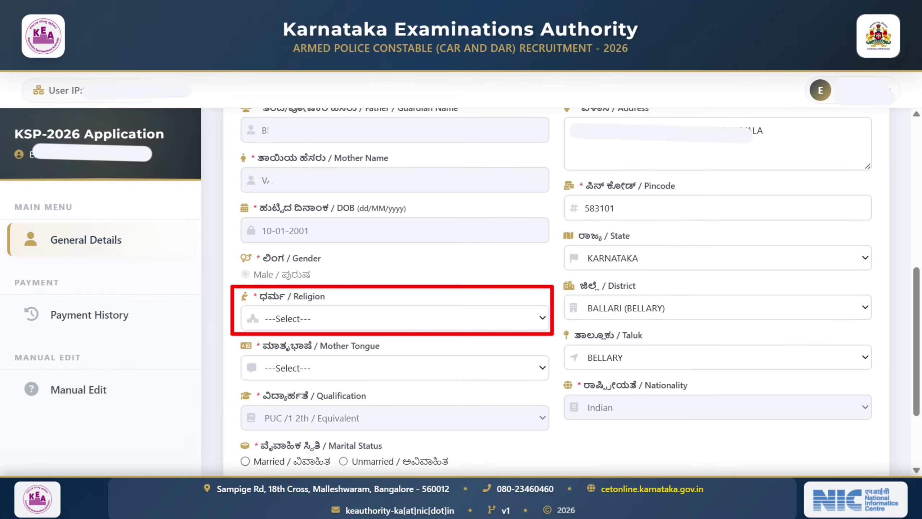
click(395, 319)
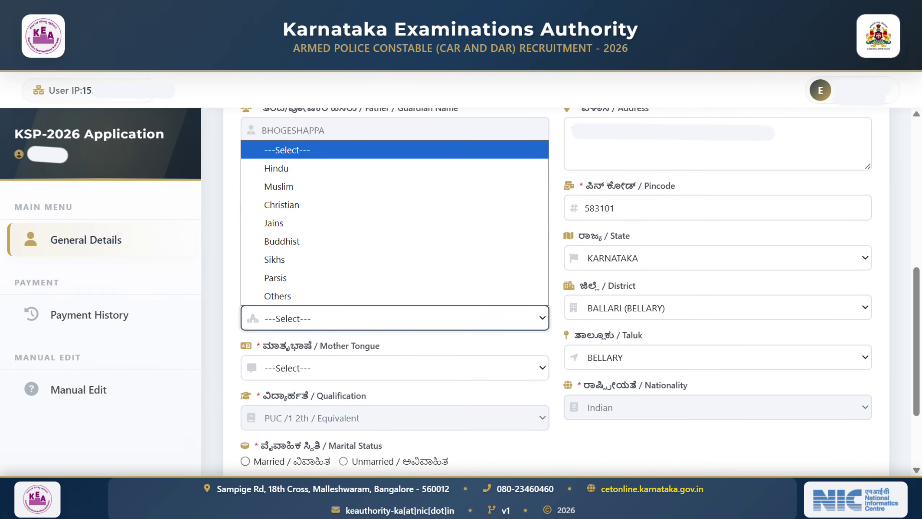
click(276, 168)
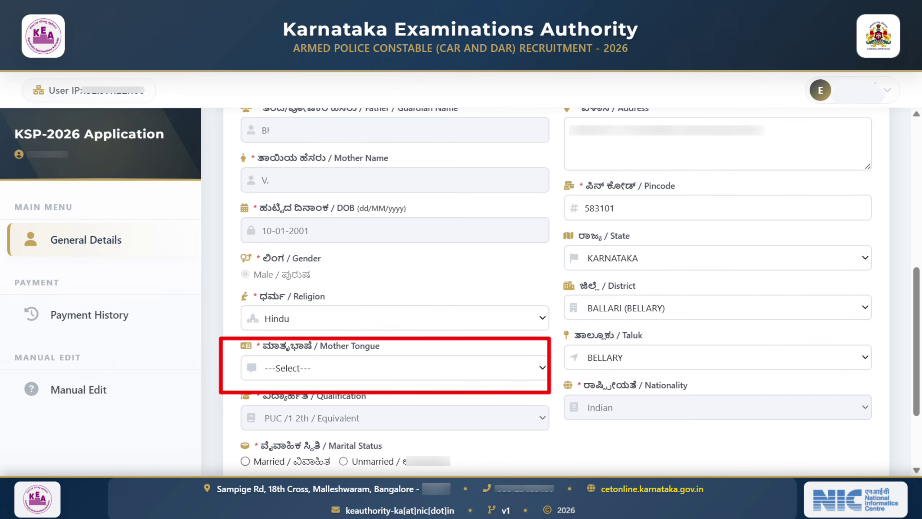
click(396, 368)
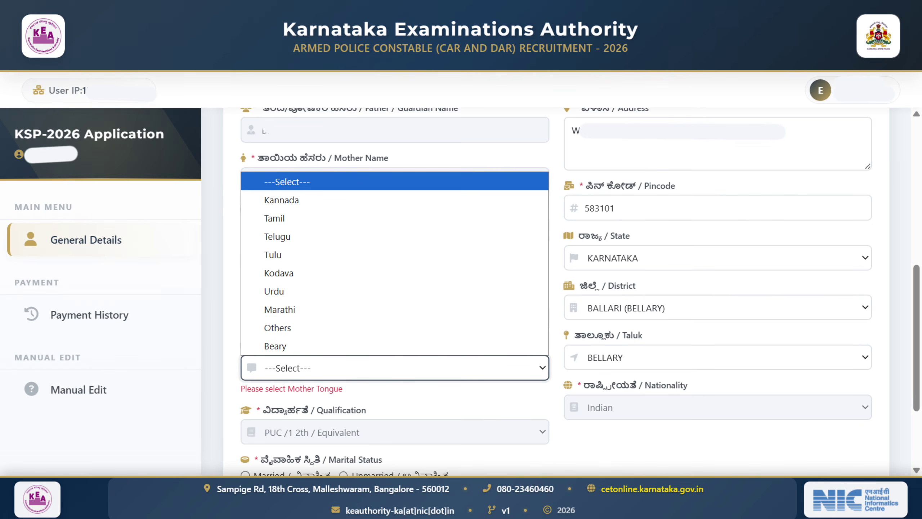
click(281, 200)
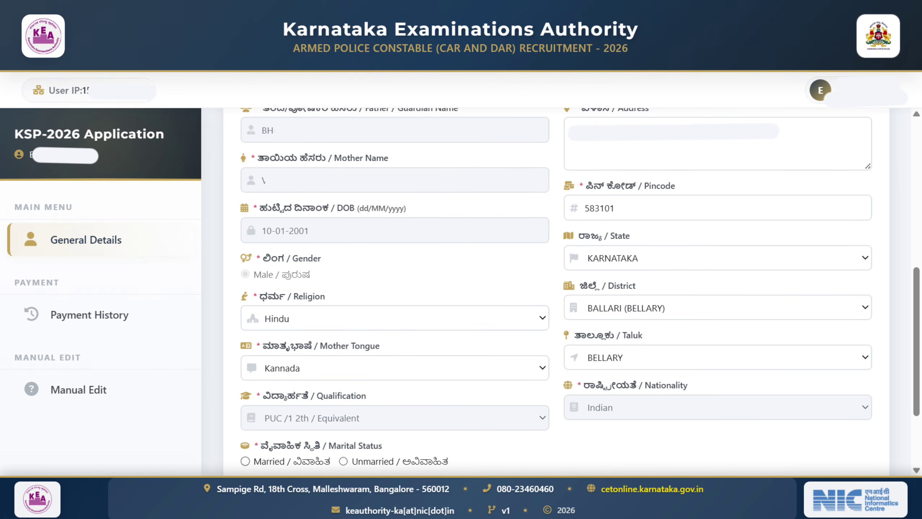
scroll(556, 290, down, 3)
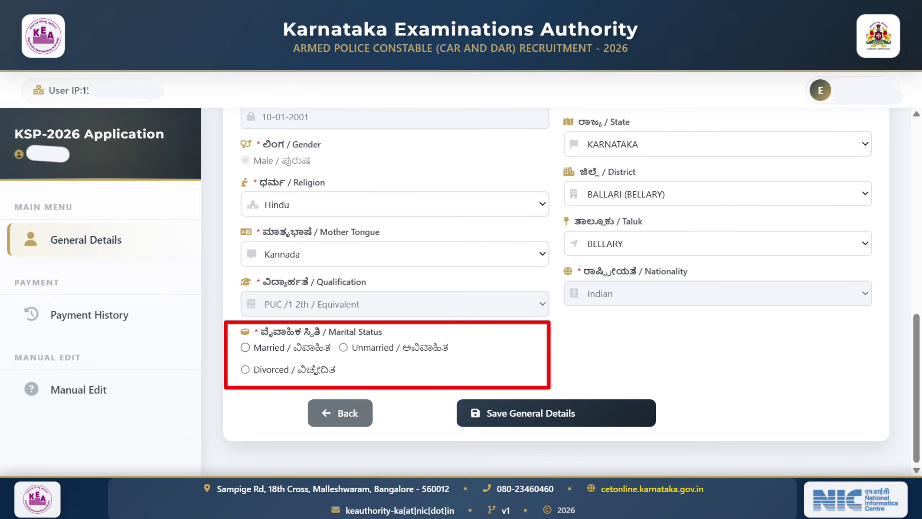
click(344, 347)
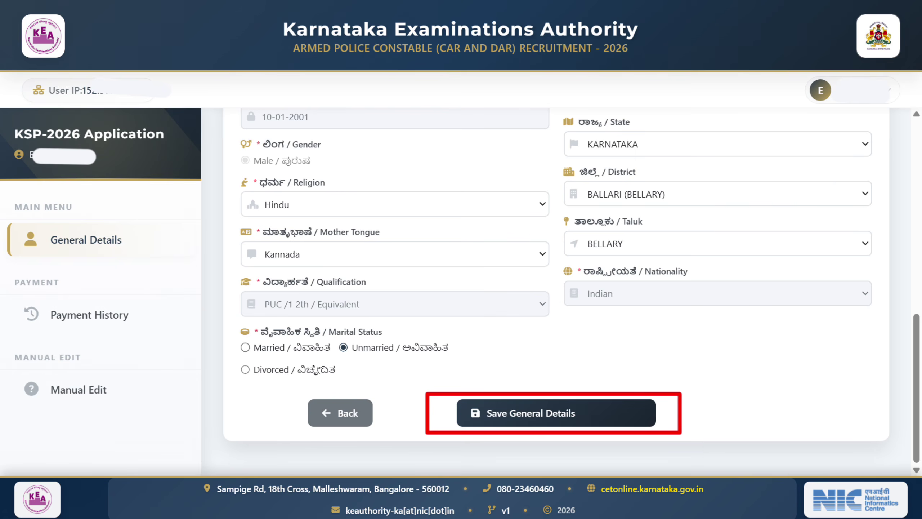
click(533, 418)
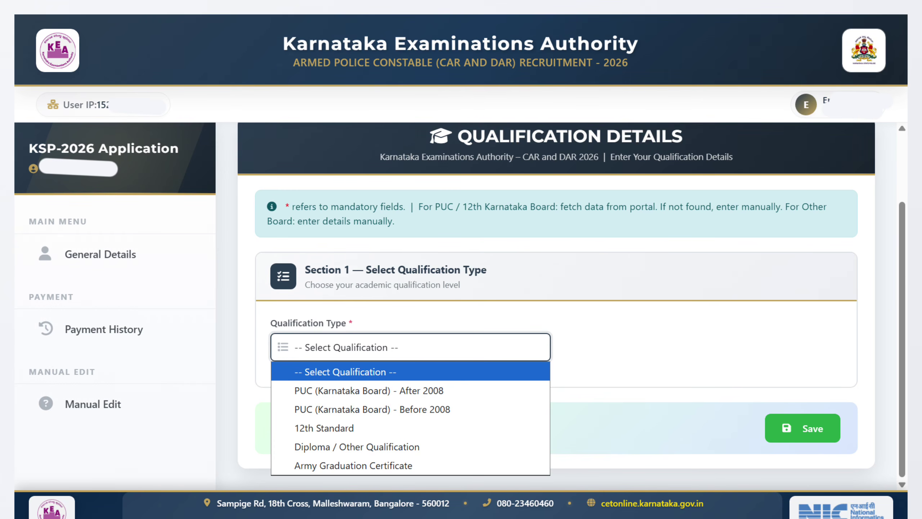
Step: Select PUC (Karnataka Board) - After 2008 so the 282/600 marks are fetched
key(Down)
key(Return)
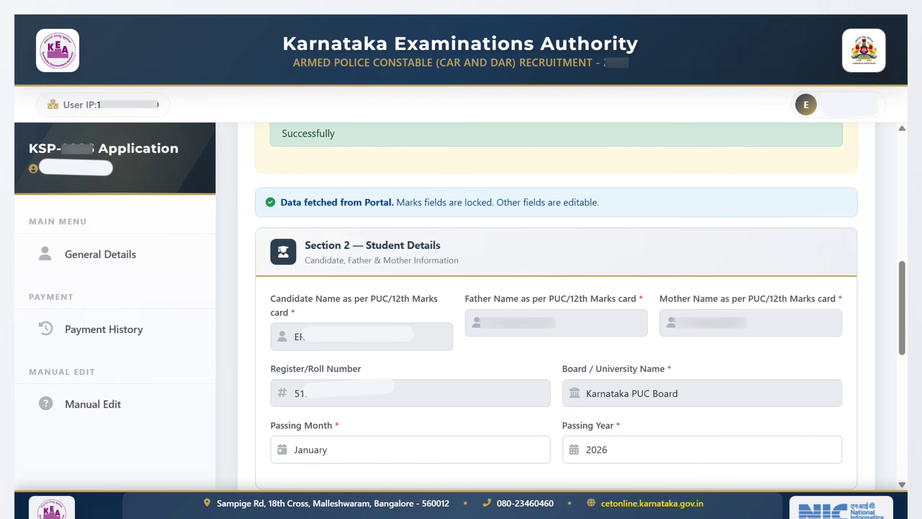
scroll(556, 305, down, 5)
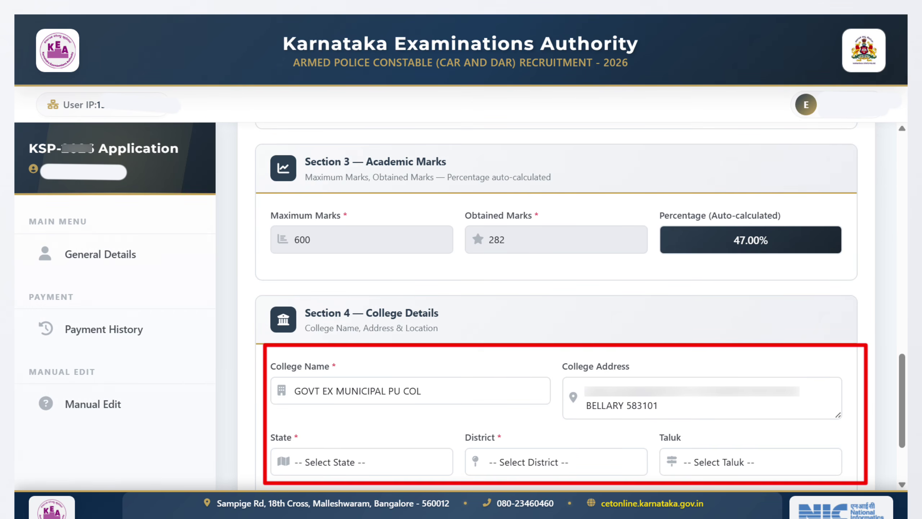
Step: Scroll down through the qualification details page
scroll(556, 305, down, 3)
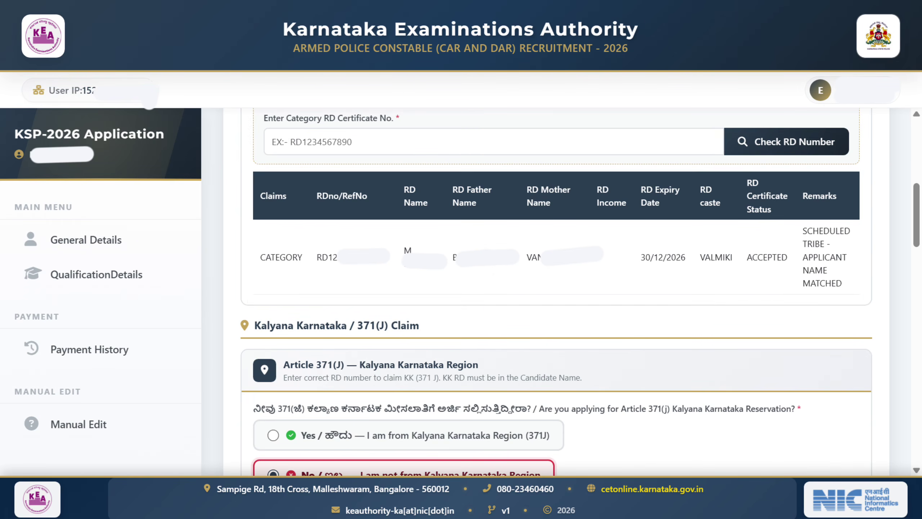
Step: Scroll down toward the Project Displaced Person claim section
scroll(555, 290, down, 5)
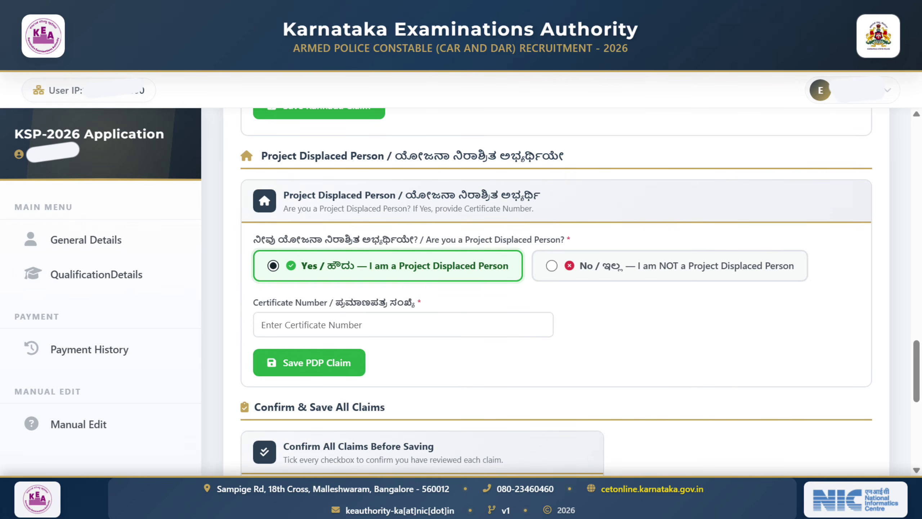
Step: Answer No to the Project Displaced Person claim
click(551, 266)
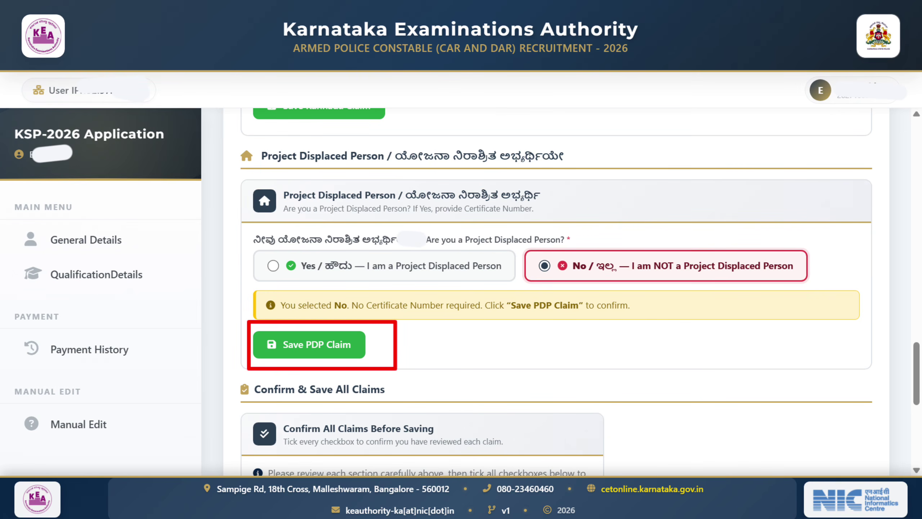
scroll(556, 291, down, 5)
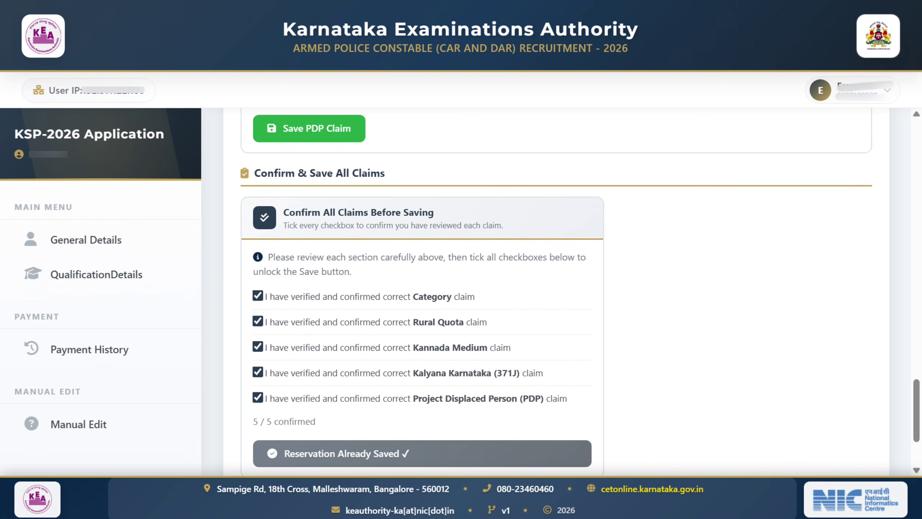
Step: Scroll down the Age Relaxation and Kannada Exam Claims page
scroll(556, 291, down, 3)
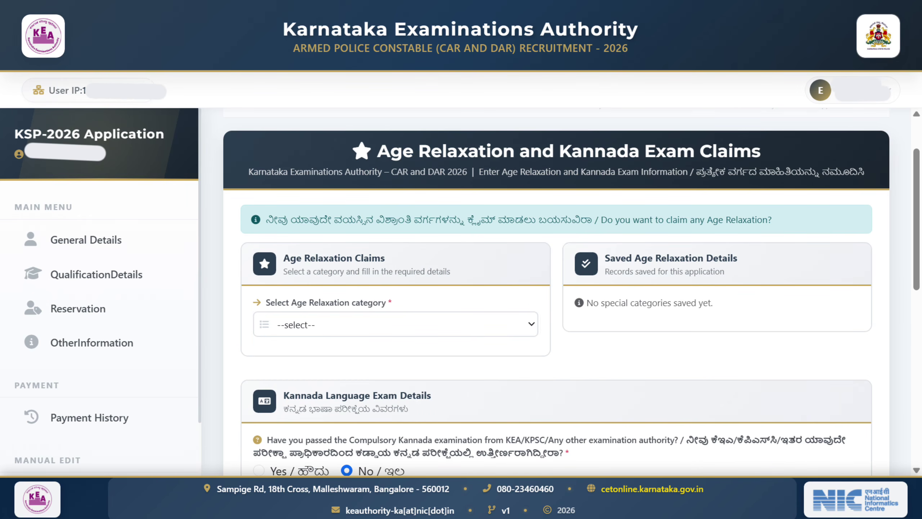
Step: Choose '1st Language' in the Select Kannada Language Level dropdown
scroll(556, 291, down, 5)
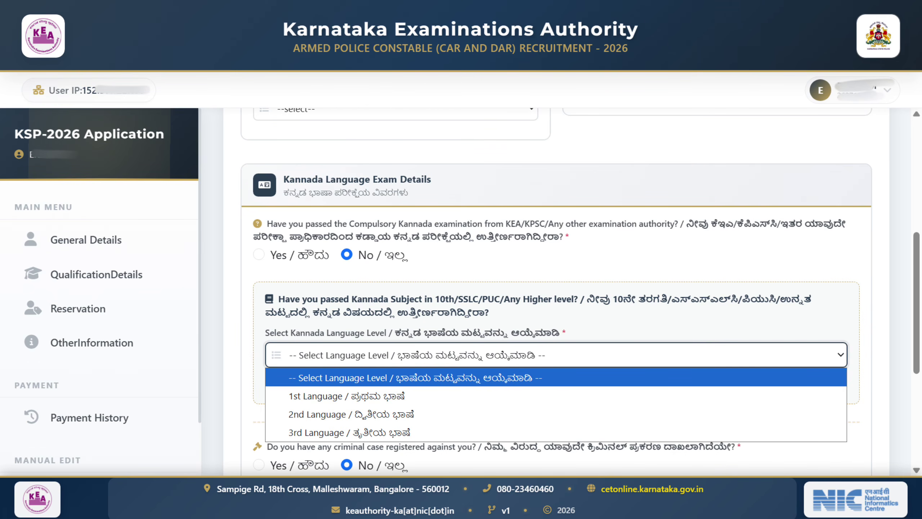
key(Down)
key(Return)
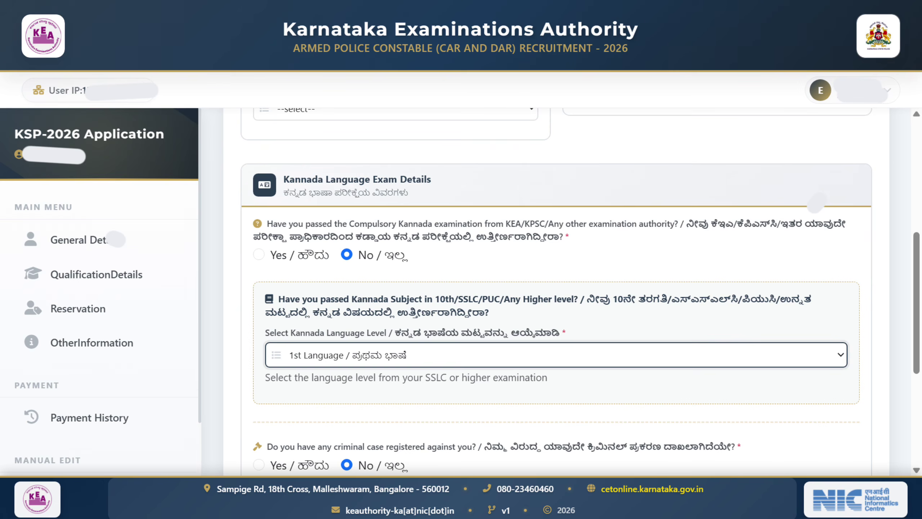
scroll(555, 290, down, 5)
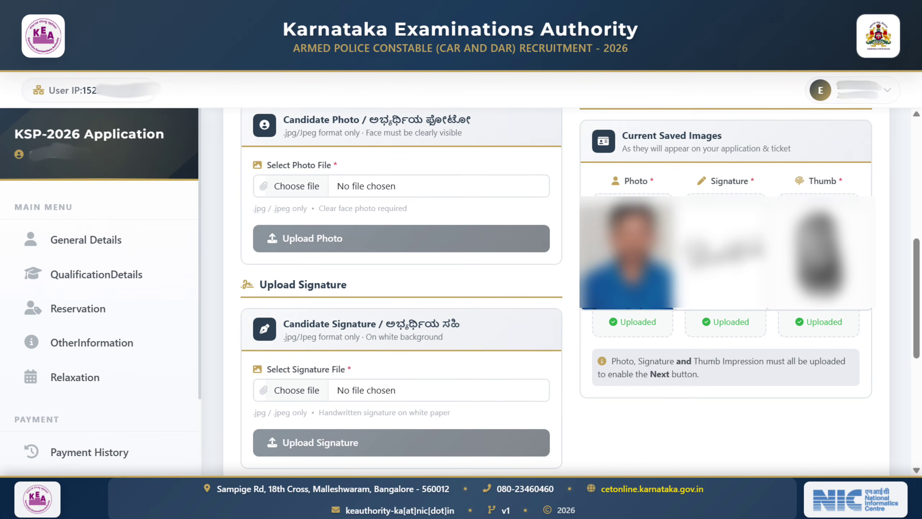
Step: With signature and thumb impression uploaded, advance to the step 7 Post Selection page
scroll(401, 291, down, 8)
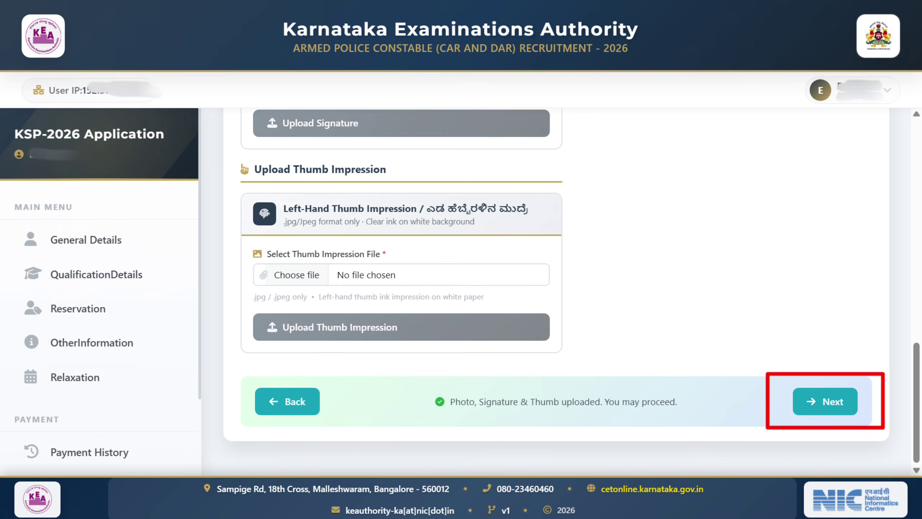
click(826, 402)
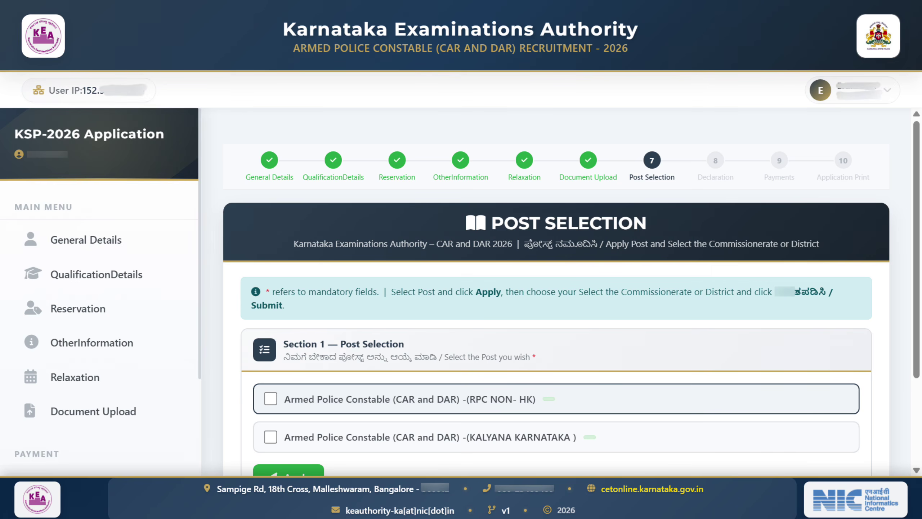
Step: Scroll down the Post Selection page listing RPC NON-HK and Kalyana Karnataka posts
scroll(557, 291, down, 3)
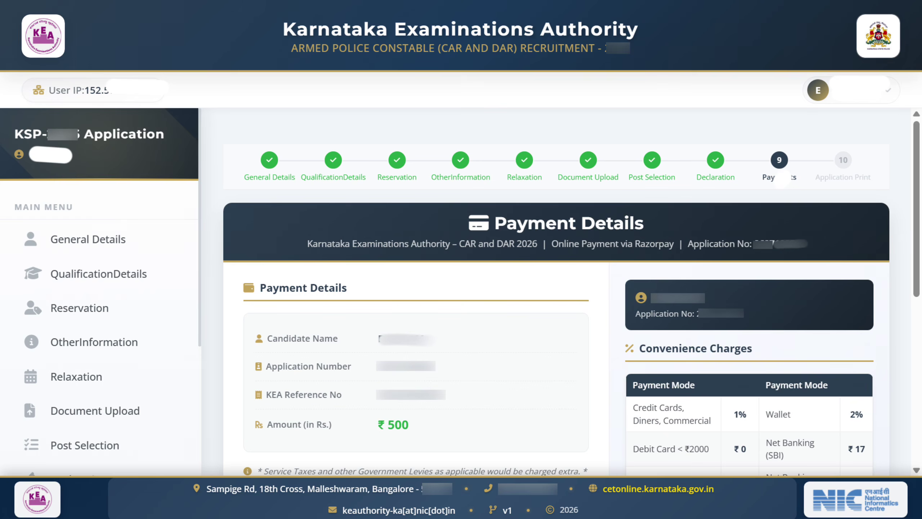
Step: Scroll down the declaration and Payment Details page showing the ₹500 fee
scroll(556, 291, down, 4)
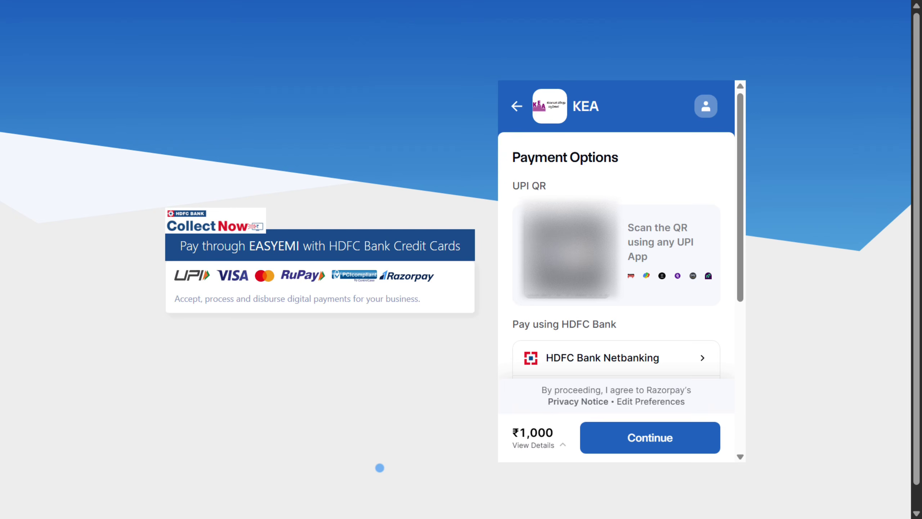
Step: Scroll through the Razorpay payment options before returning to Payment History
scroll(616, 255, down, 5)
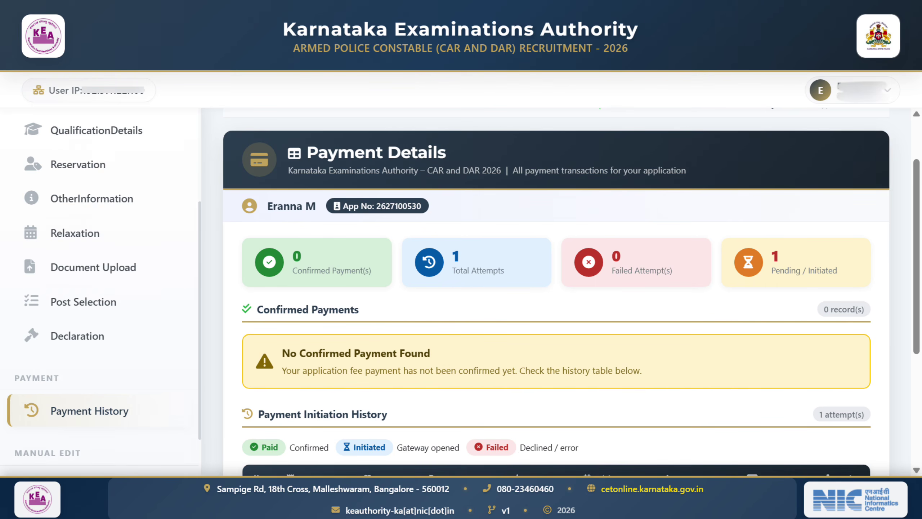
Step: Scroll down the Payment History page showing the pending payment attempt
scroll(556, 290, down, 5)
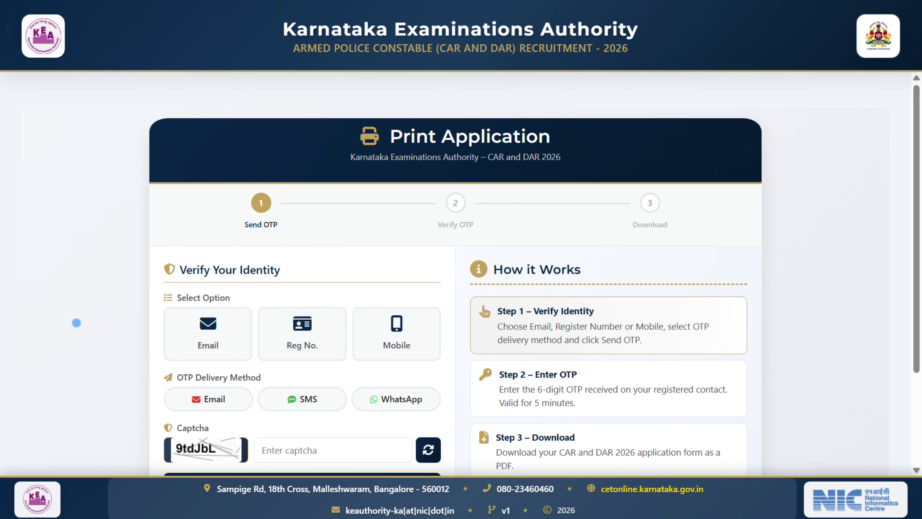
Step: Select Mobile as the identity verification option for printing the application
click(397, 332)
scroll(862, 396, down, 2)
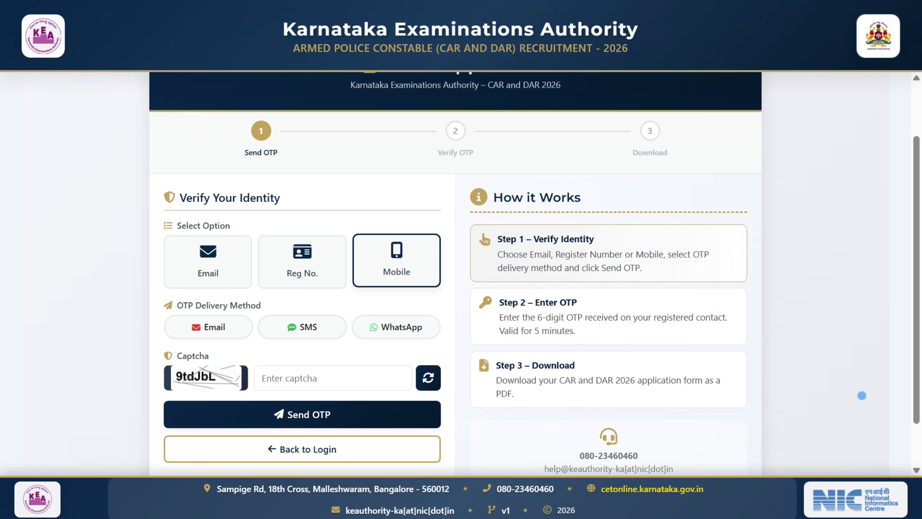